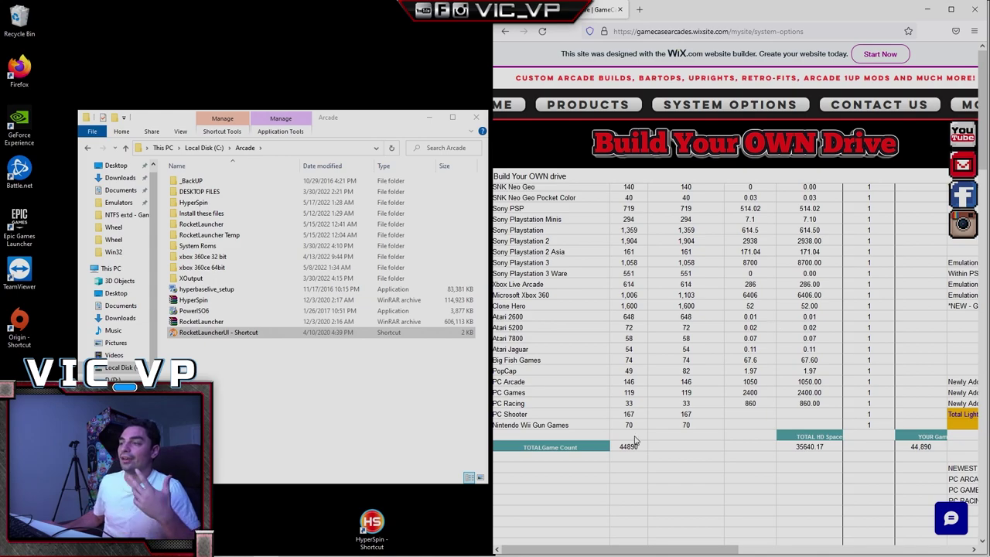
- Review the Build Your OWN drive spreadsheet, examining each game system's game counts, GB amounts and side notes
{"action": "scroll", "coordinate": [648, 430], "scroll_direction": "up", "scroll_amount": 15}
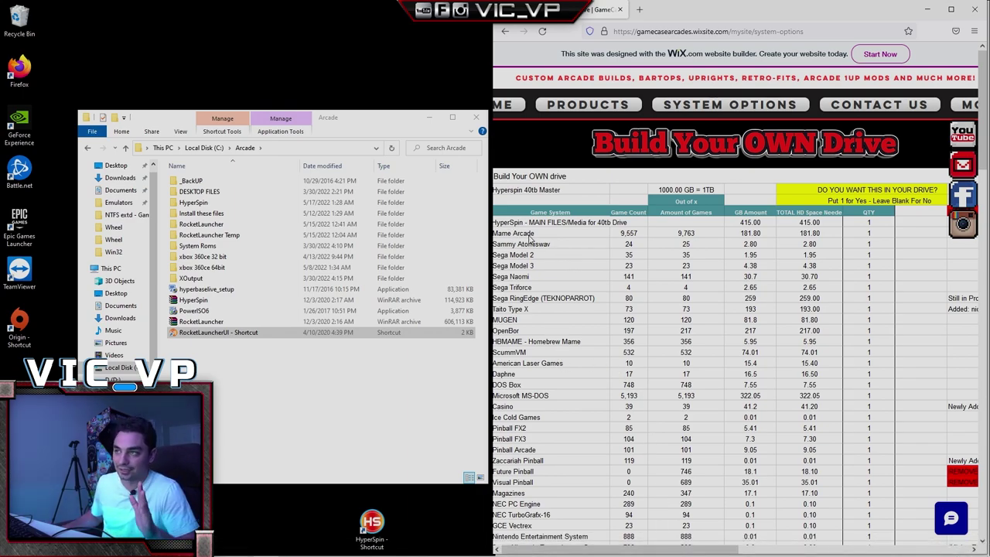
{"action": "scroll", "coordinate": [592, 239], "scroll_direction": "down", "scroll_amount": 1}
{"action": "scroll", "coordinate": [628, 265], "scroll_direction": "up", "scroll_amount": 1}
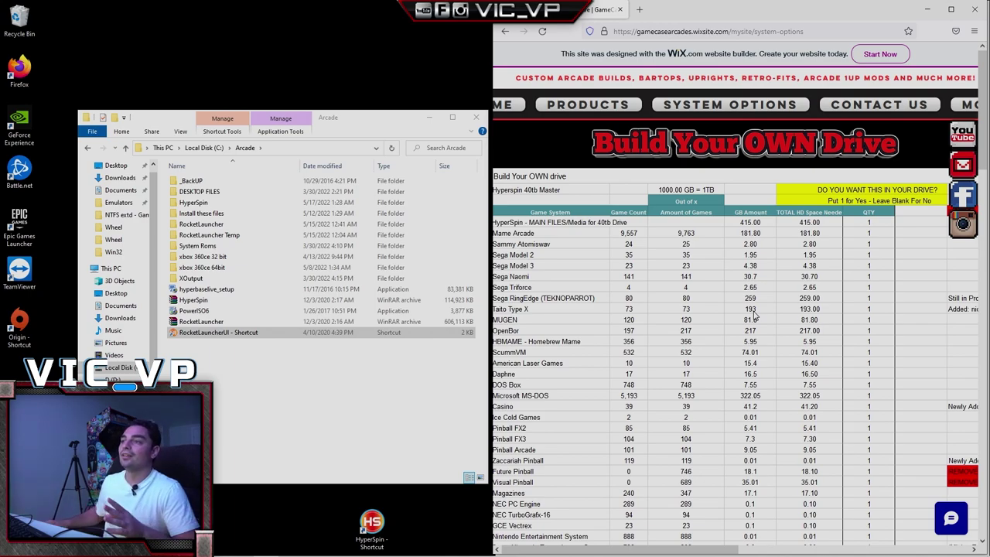
{"action": "scroll", "coordinate": [743, 325], "scroll_direction": "down", "scroll_amount": 4}
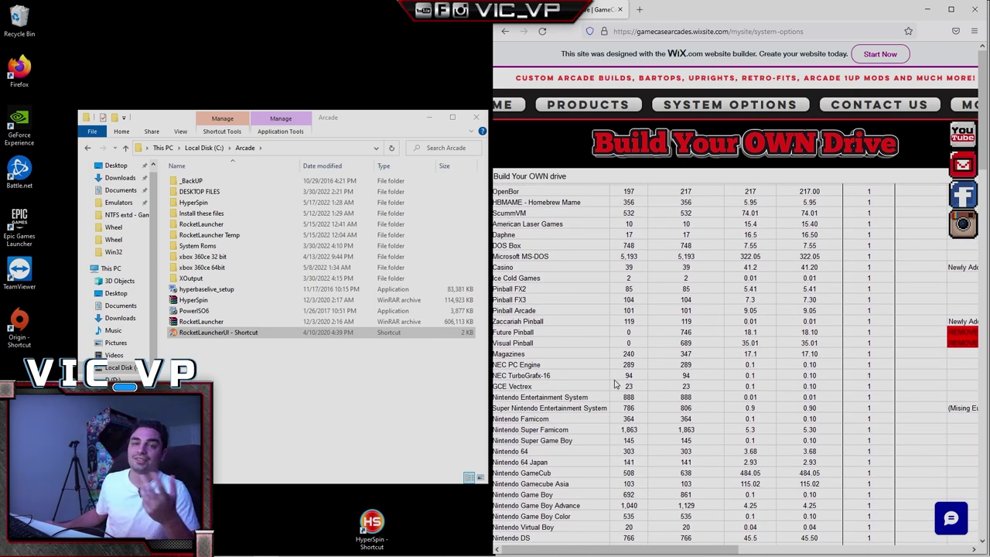
{"action": "scroll", "coordinate": [619, 384], "scroll_direction": "down", "scroll_amount": 1}
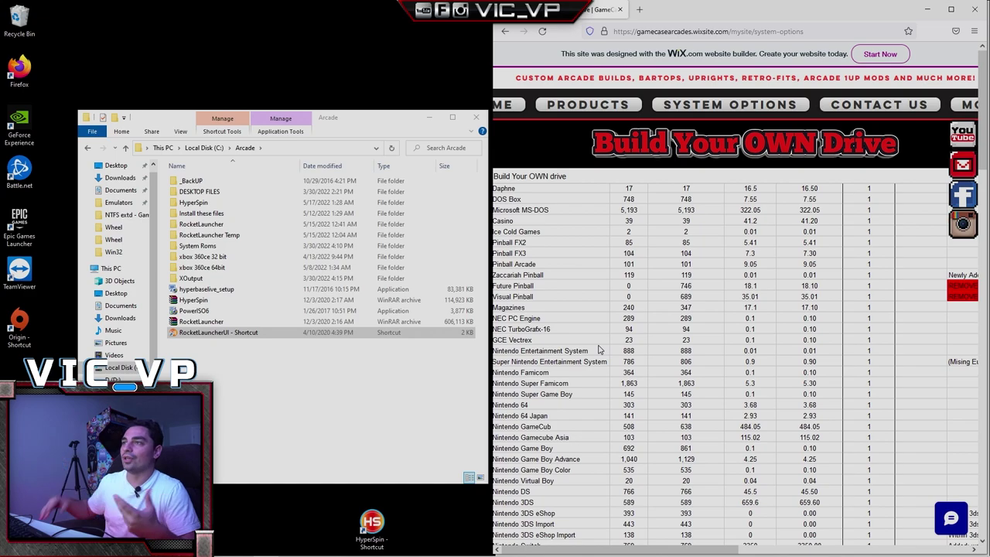
{"action": "scroll", "coordinate": [544, 379], "scroll_direction": "down", "scroll_amount": 1}
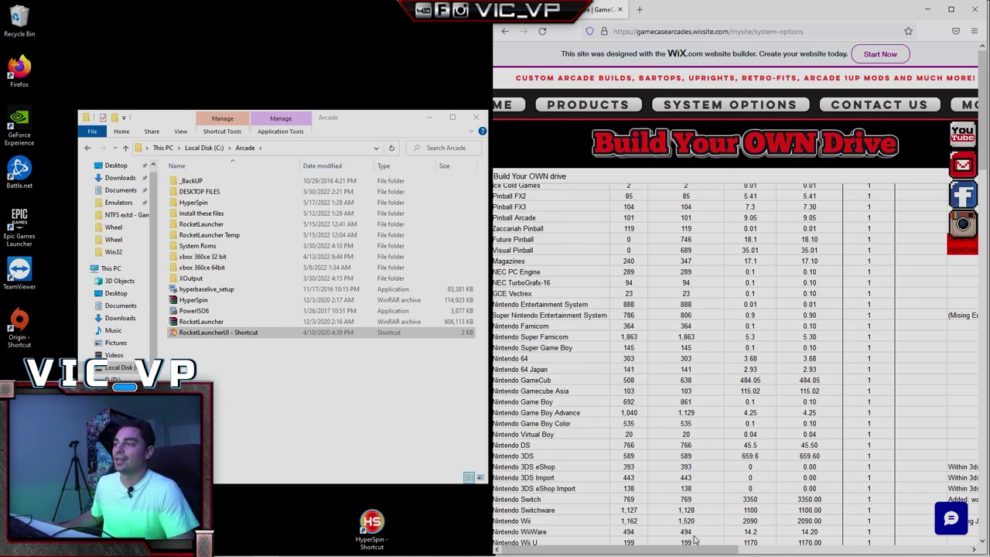
{"action": "left_click_drag", "start_coordinate": [696, 551], "coordinate": [795, 524]}
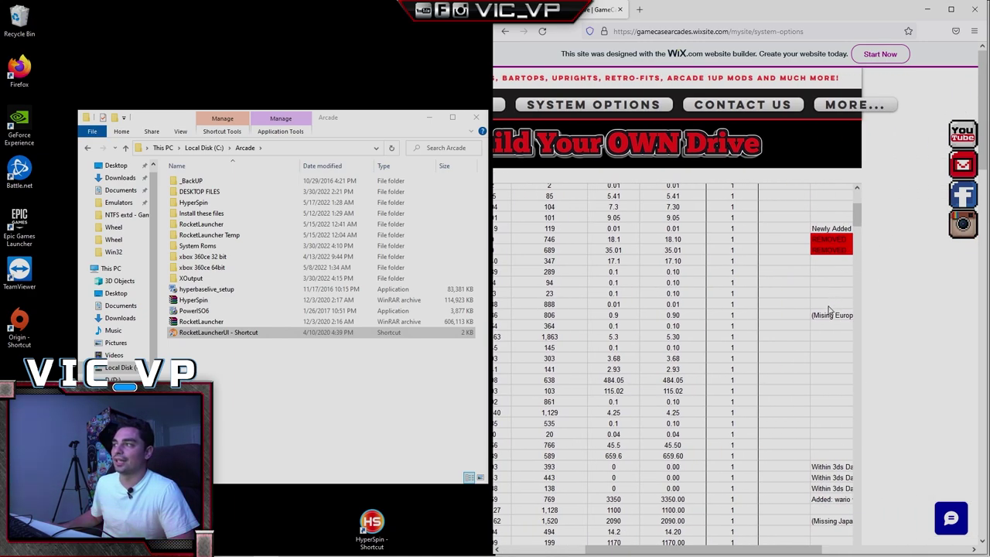
{"action": "scroll", "coordinate": [818, 349], "scroll_direction": "down", "scroll_amount": 1}
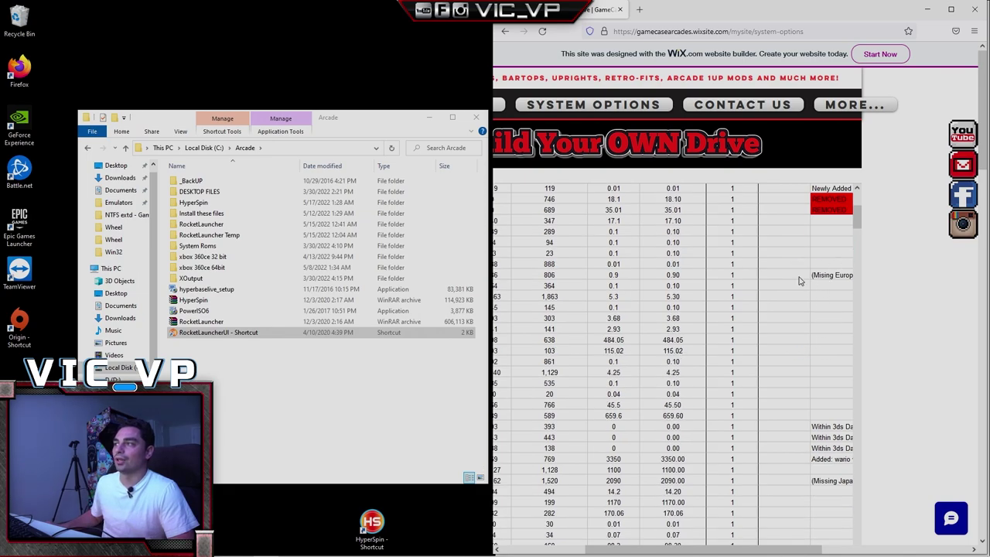
{"action": "left_click_drag", "start_coordinate": [725, 547], "coordinate": [641, 548]}
{"action": "scroll", "coordinate": [714, 441], "scroll_direction": "down", "scroll_amount": 3}
{"action": "scroll", "coordinate": [715, 441], "scroll_direction": "up", "scroll_amount": 8}
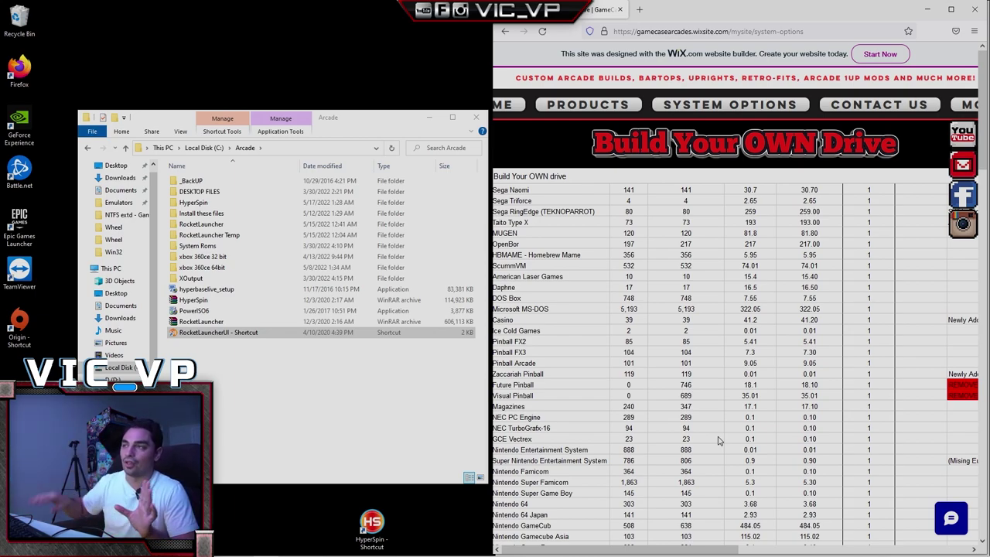
- Open the ENTIRE GameList & System List link below the spreadsheet, look over its system folders, and close that page
{"action": "scroll", "coordinate": [720, 433], "scroll_direction": "down", "scroll_amount": 15}
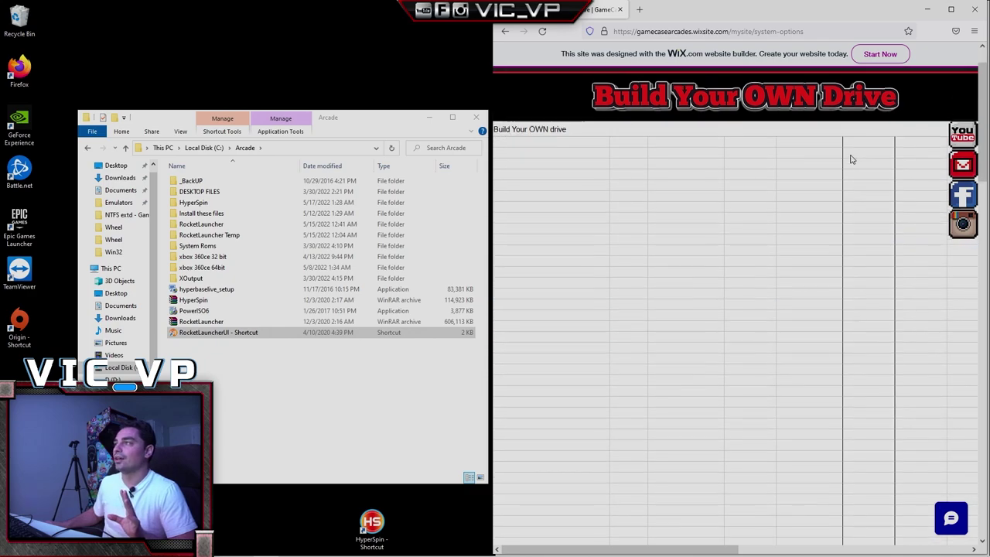
{"action": "scroll", "coordinate": [749, 412], "scroll_direction": "down", "scroll_amount": 8}
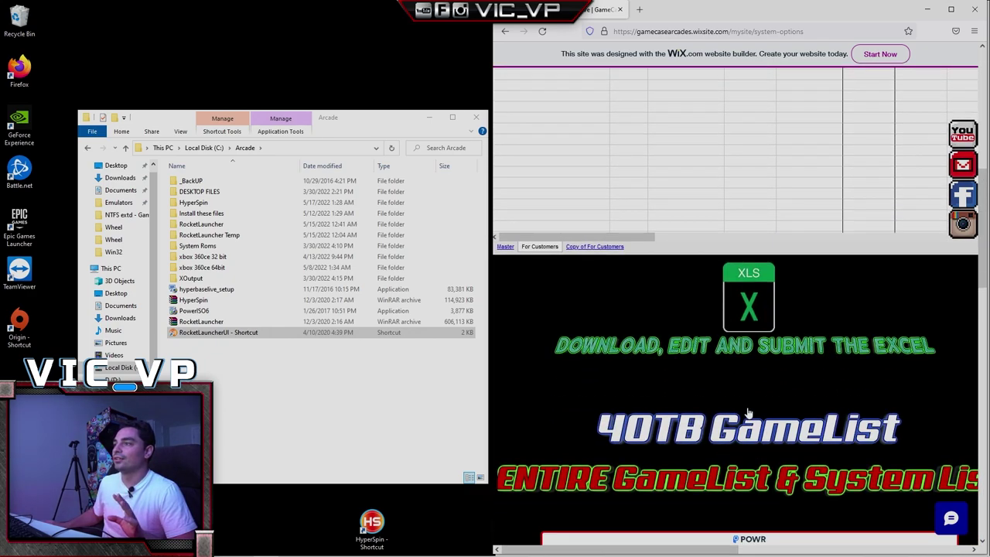
{"action": "scroll", "coordinate": [751, 413], "scroll_direction": "down", "scroll_amount": 3}
{"action": "left_click", "coordinate": [783, 298]}
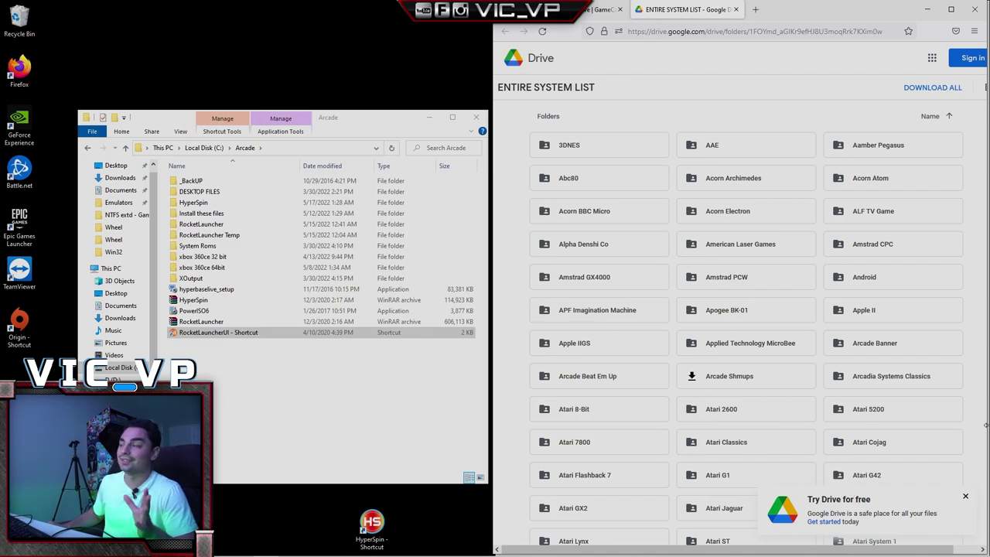
{"action": "scroll", "coordinate": [691, 364], "scroll_direction": "down", "scroll_amount": 2}
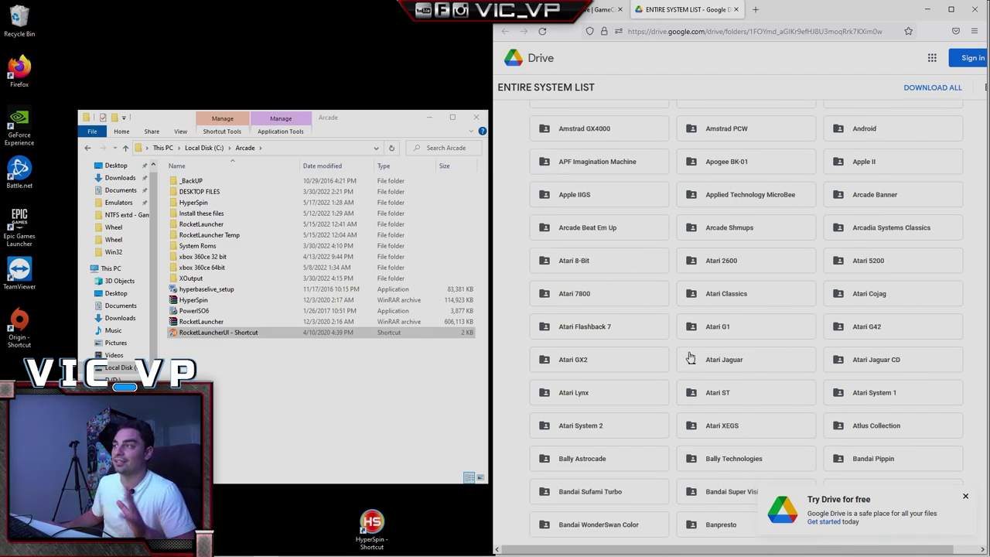
{"action": "scroll", "coordinate": [691, 359], "scroll_direction": "up", "scroll_amount": 2}
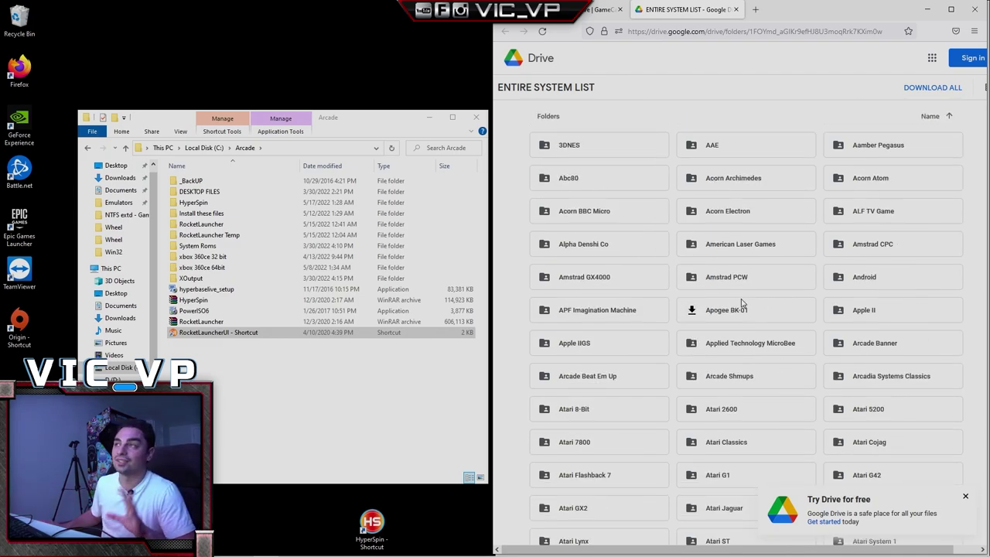
{"action": "left_click", "coordinate": [735, 9]}
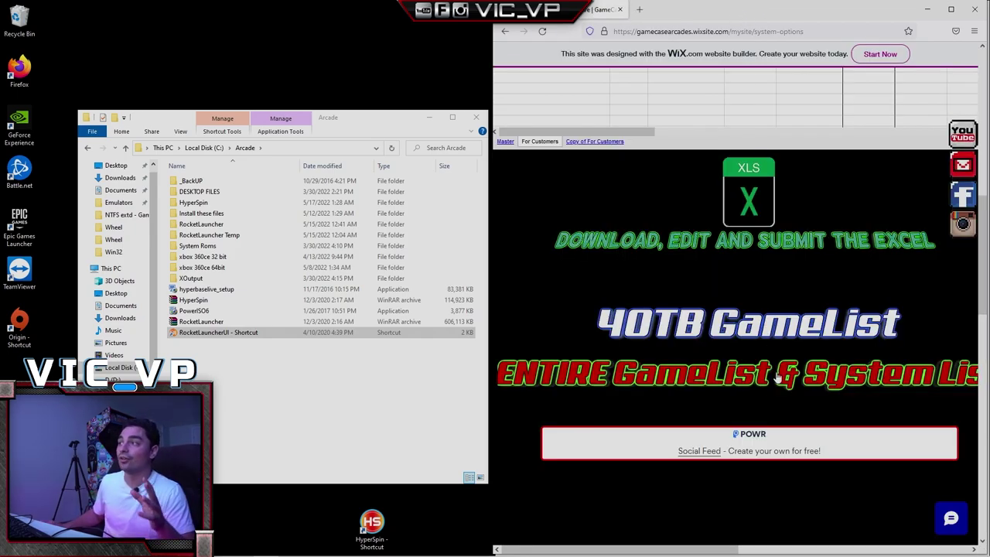
{"action": "scroll", "coordinate": [780, 380], "scroll_direction": "up", "scroll_amount": 5}
{"action": "scroll", "coordinate": [782, 383], "scroll_direction": "up", "scroll_amount": 3}
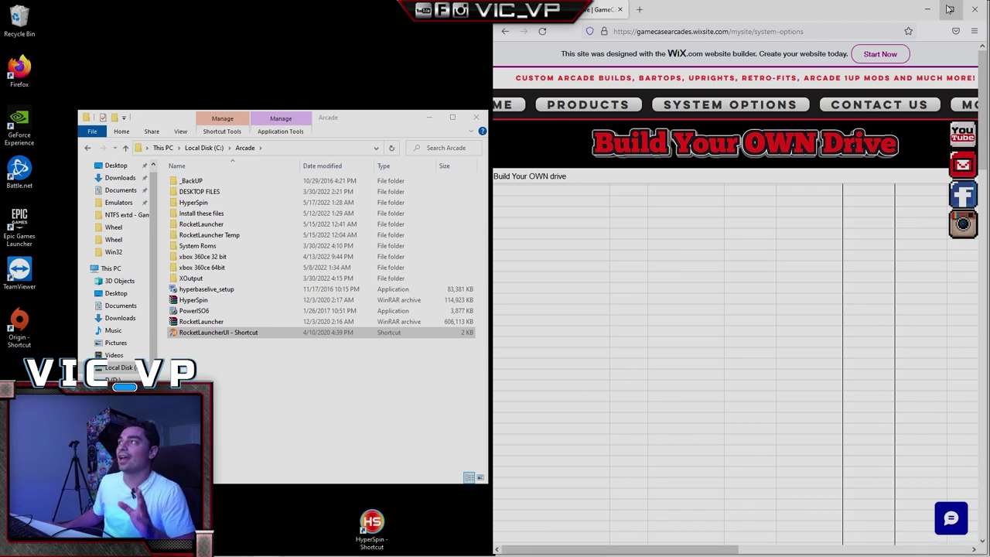
{"action": "left_click", "coordinate": [927, 8]}
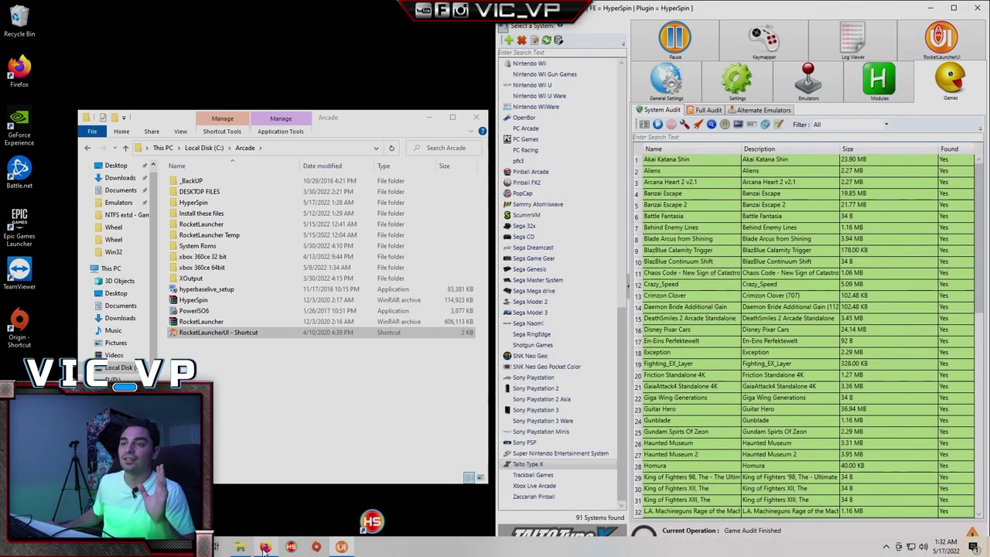
{"action": "left_click", "coordinate": [265, 547]}
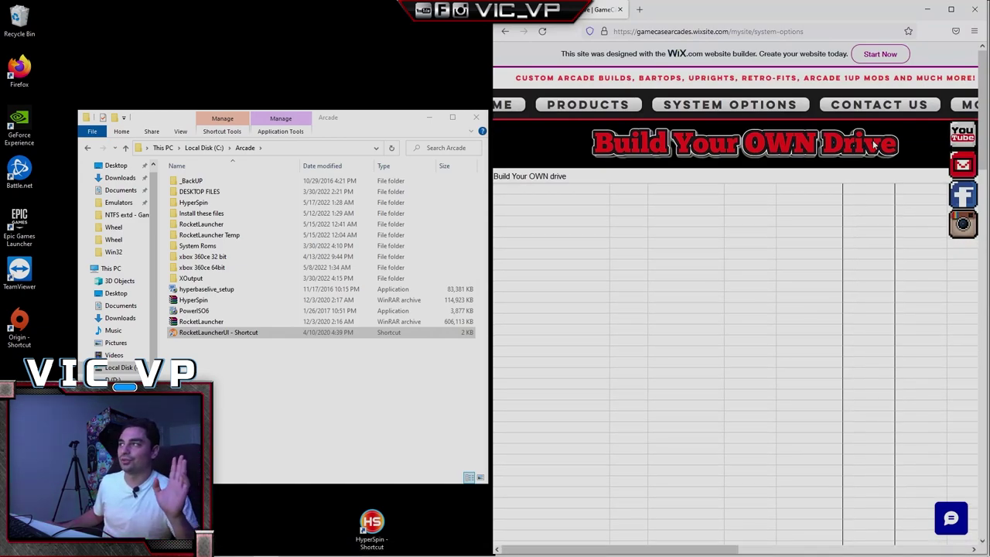
- Reopen the ENTIRE GameList & System List link from the site and browse its arcade and console system folders
{"action": "scroll", "coordinate": [858, 232], "scroll_direction": "down", "scroll_amount": 10}
{"action": "scroll", "coordinate": [845, 286], "scroll_direction": "up", "scroll_amount": 4}
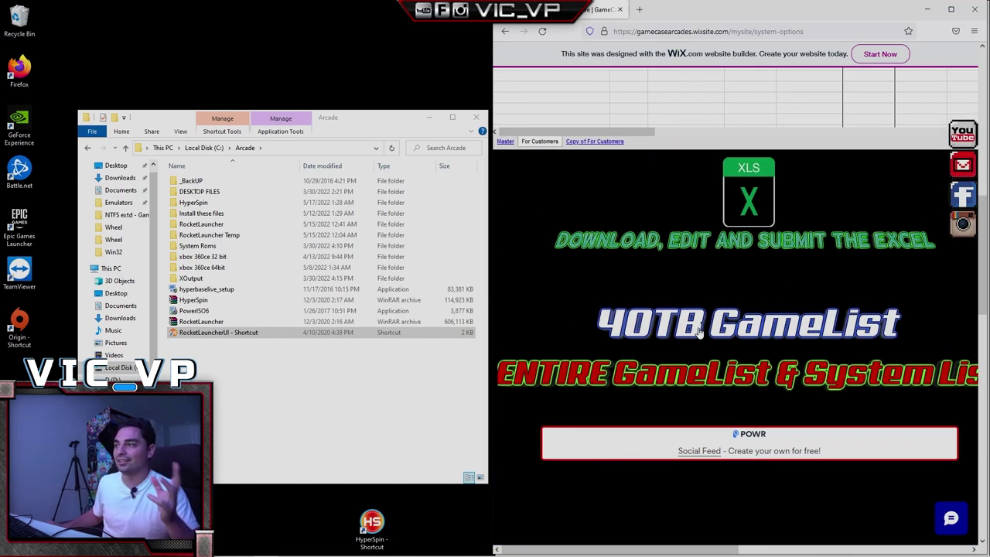
{"action": "left_click", "coordinate": [706, 384]}
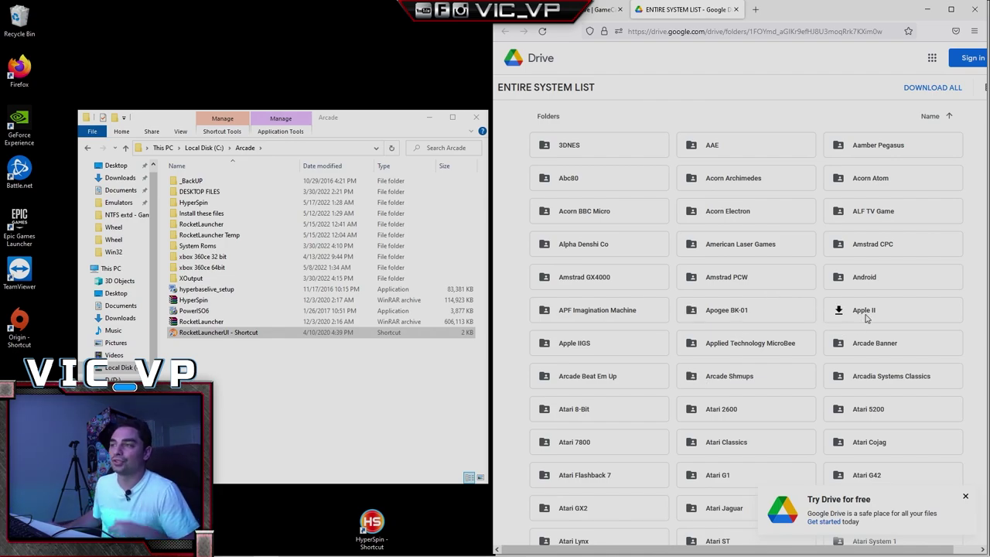
{"action": "scroll", "coordinate": [771, 457], "scroll_direction": "down", "scroll_amount": 2}
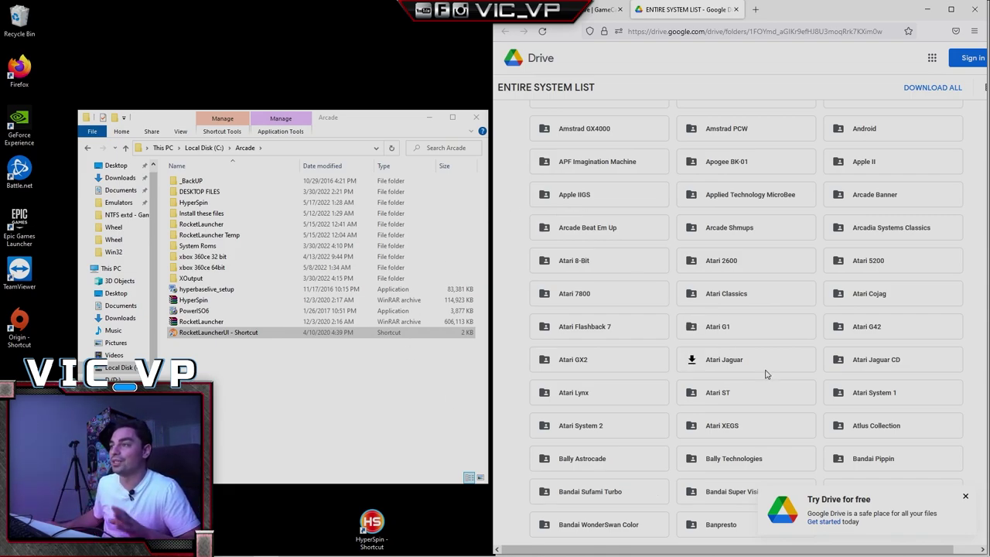
{"action": "scroll", "coordinate": [789, 349], "scroll_direction": "up", "scroll_amount": 2}
{"action": "scroll", "coordinate": [807, 327], "scroll_direction": "down", "scroll_amount": 2}
{"action": "scroll", "coordinate": [823, 338], "scroll_direction": "up", "scroll_amount": 2}
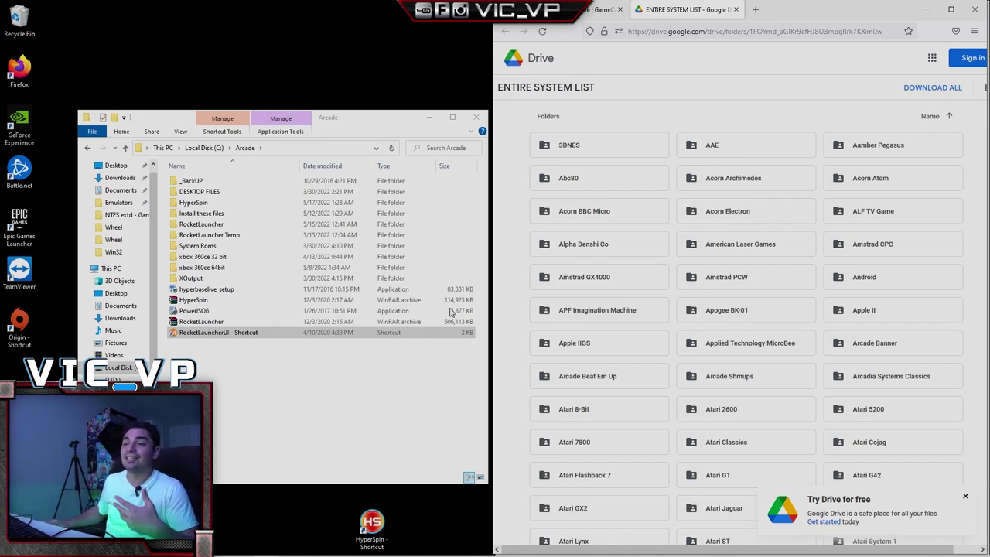
- Switch to RocketLauncherUI and review its full system list from GLOBAL to Zaccariah Pinball
{"action": "left_click", "coordinate": [338, 548]}
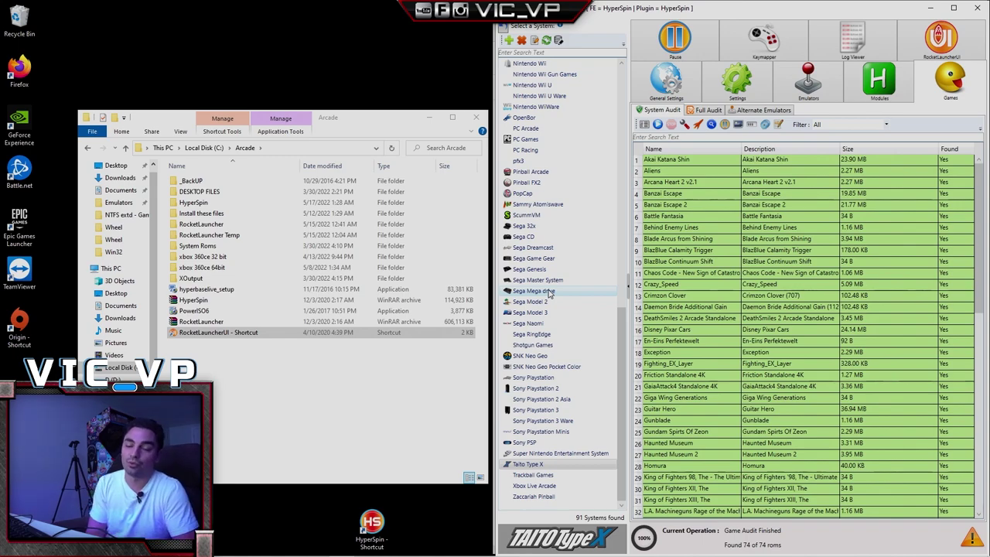
{"action": "scroll", "coordinate": [550, 293], "scroll_direction": "up", "scroll_amount": 8}
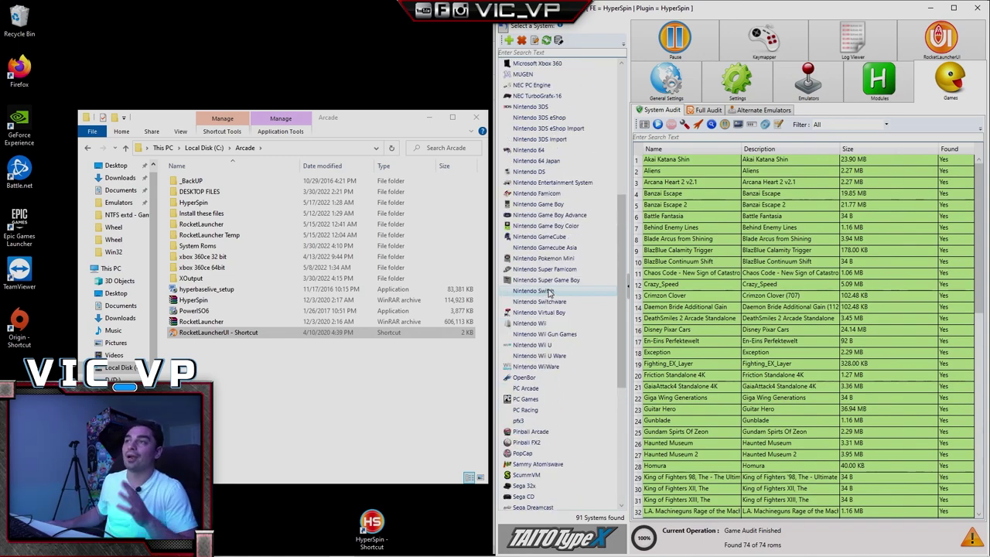
{"action": "scroll", "coordinate": [549, 293], "scroll_direction": "up", "scroll_amount": 9}
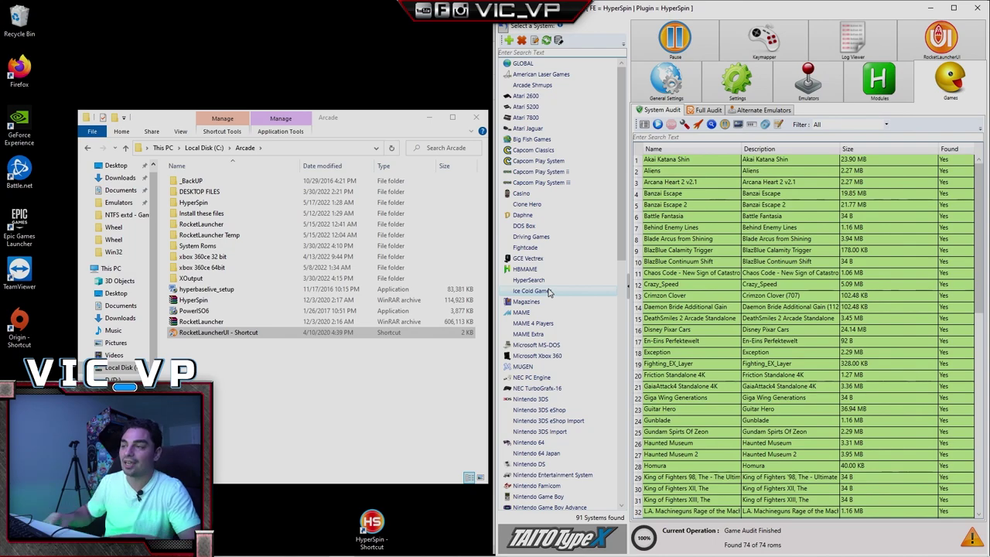
{"action": "scroll", "coordinate": [554, 306], "scroll_direction": "down", "scroll_amount": 3}
{"action": "scroll", "coordinate": [554, 305], "scroll_direction": "down", "scroll_amount": 14}
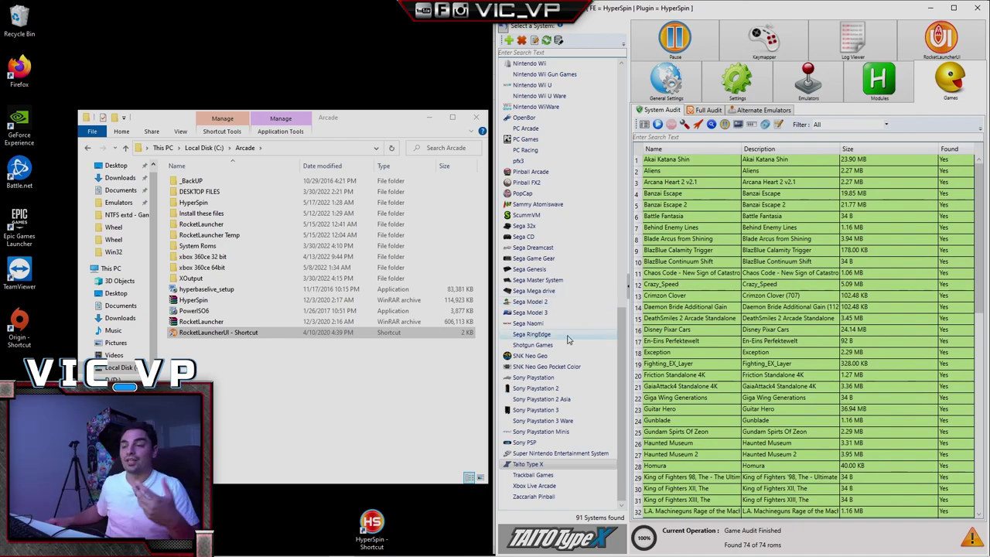
- Switch to Firefox to view the game list links on the Game Case Arcades page, and return to RocketLauncherUI
{"action": "mouse_move", "coordinate": [301, 546]}
{"action": "left_click", "coordinate": [265, 546]}
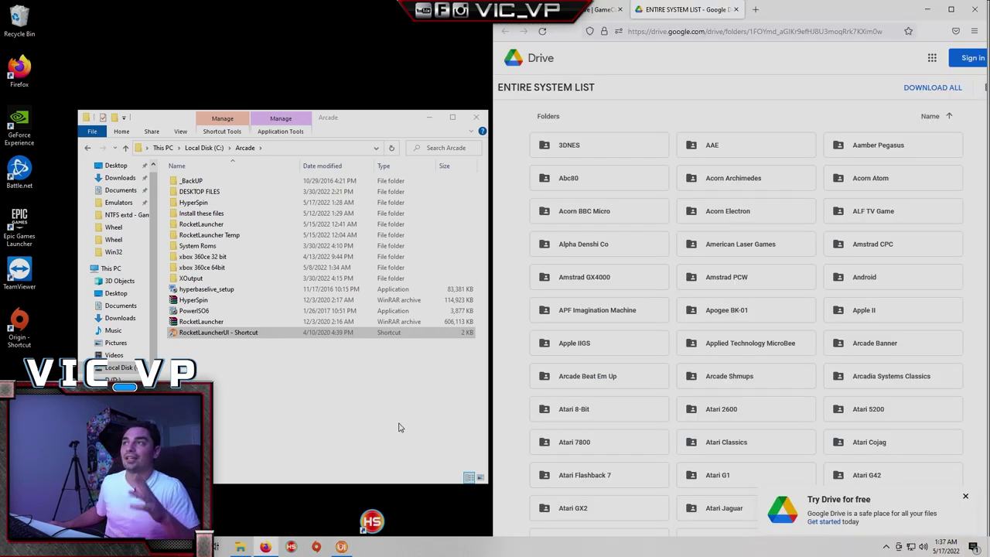
{"action": "left_click", "coordinate": [557, 10]}
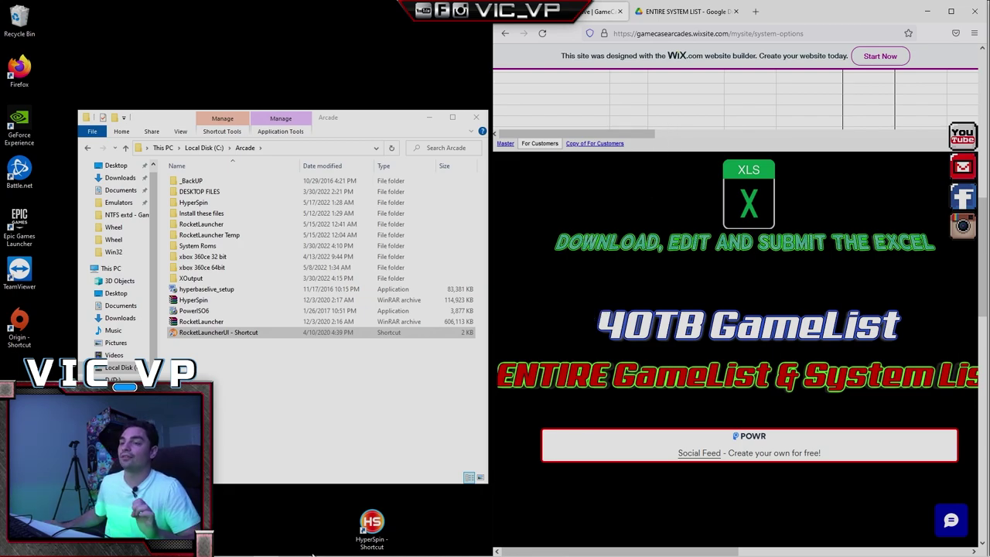
{"action": "mouse_move", "coordinate": [233, 553]}
{"action": "left_click", "coordinate": [342, 547]}
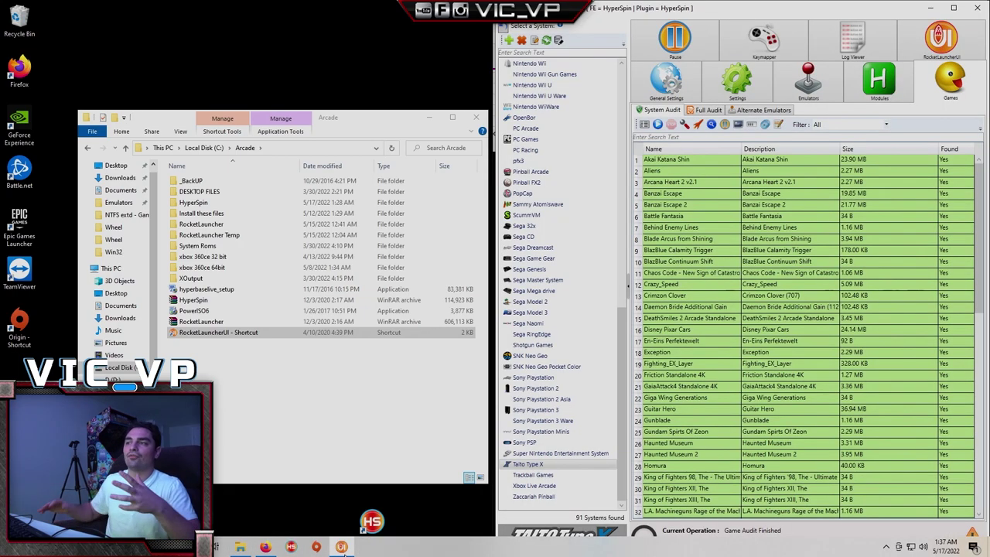